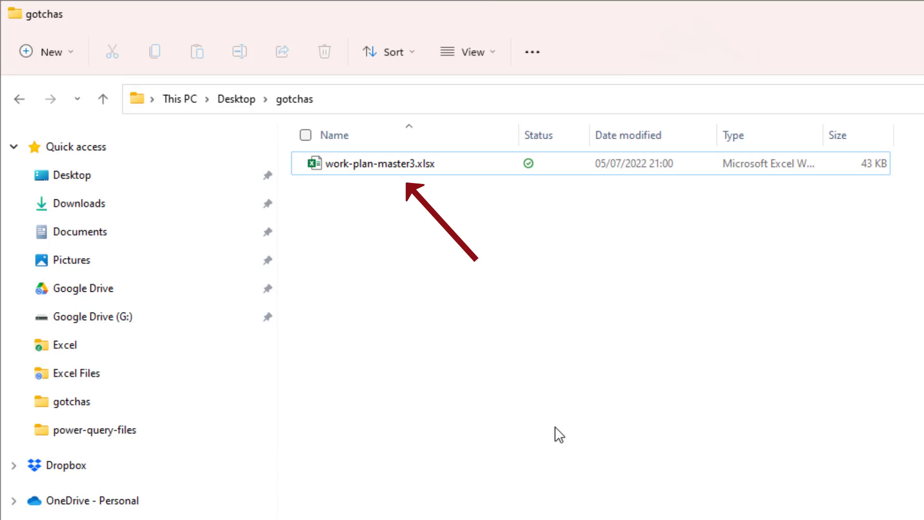
Open work-plan-master3.xlsx and wait for the 'We can't update some of the links' warning
double_click(407, 172)
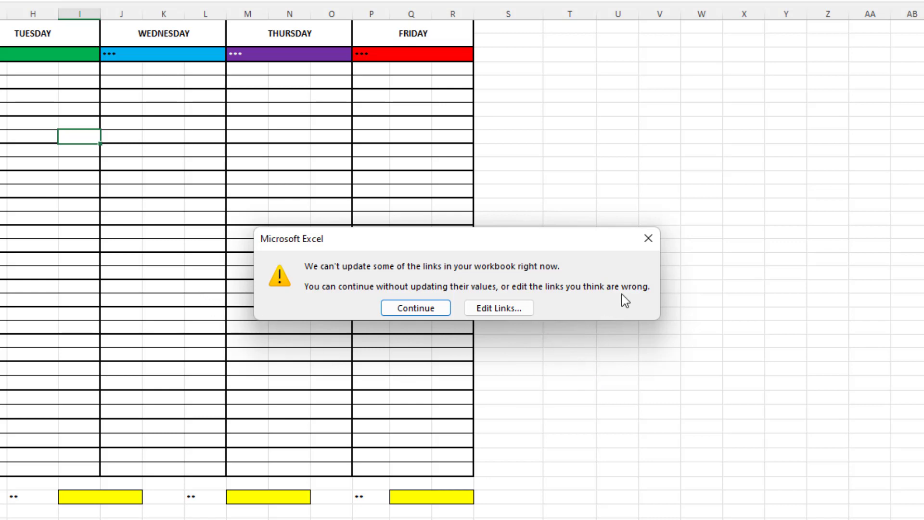
Dismiss the link warning and open Data > Edit Links, showing the Work Plan .xlsx link
left_click(643, 247)
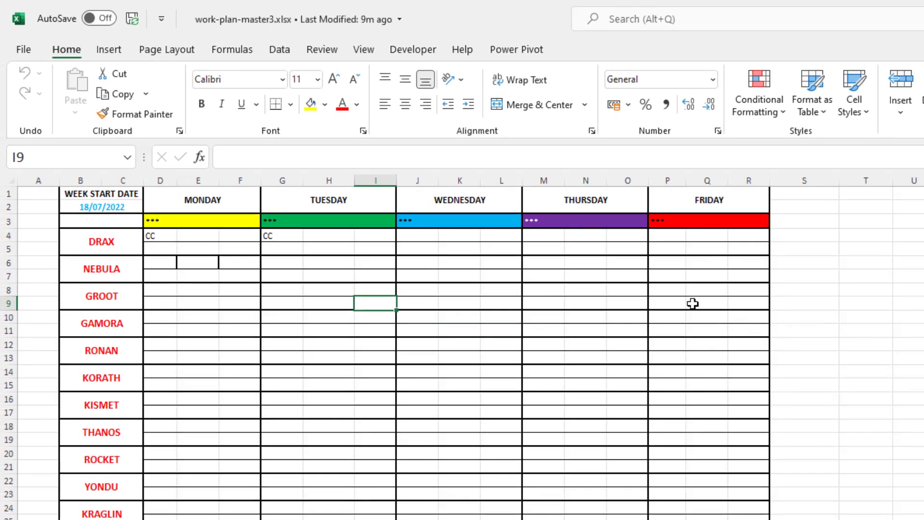
left_click(284, 54)
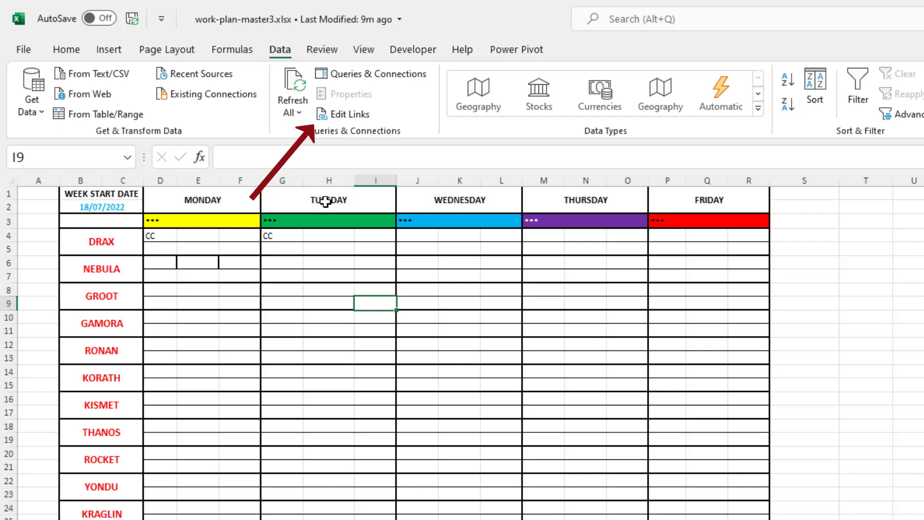
left_click(347, 119)
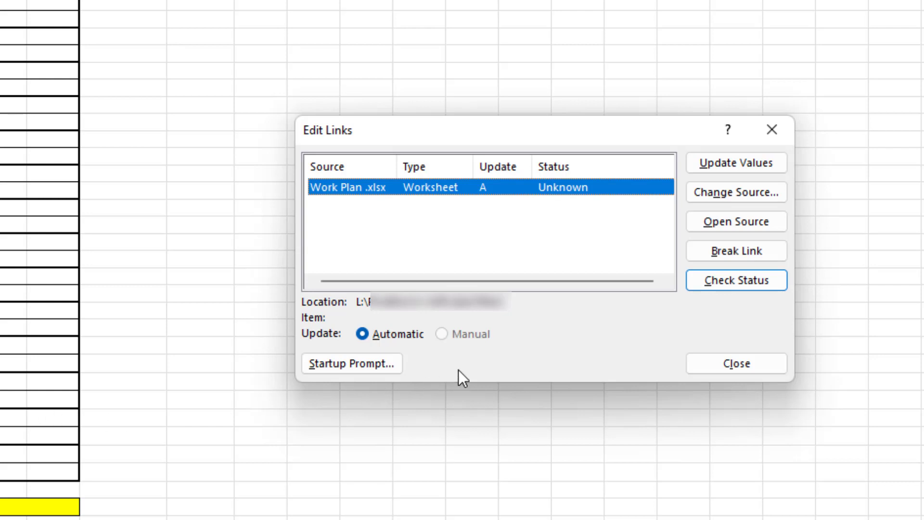
Check the Work Plan .xlsx link status (Error: Source not found), then break the link
left_click(709, 283)
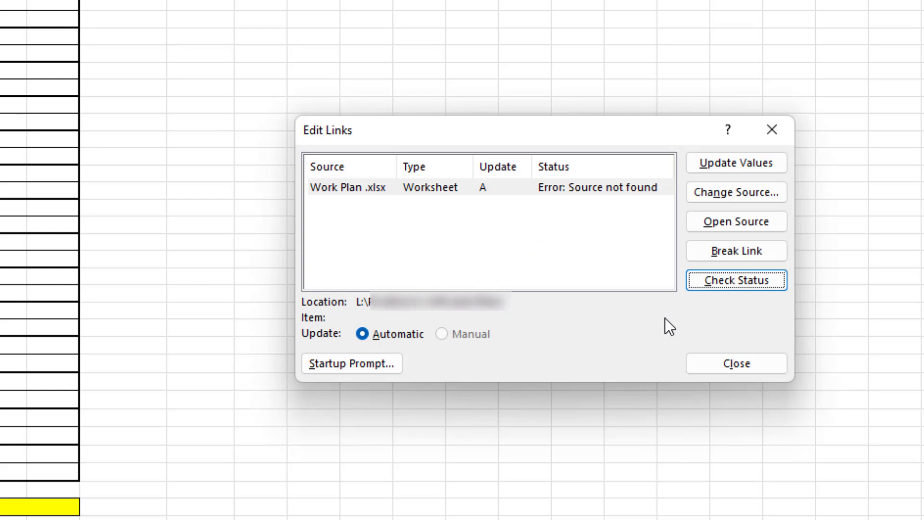
left_click(695, 254)
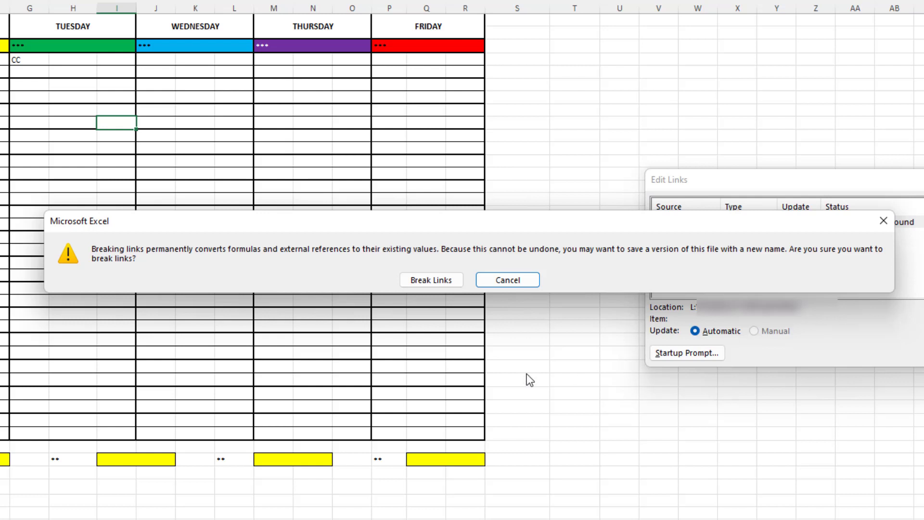
left_click(452, 280)
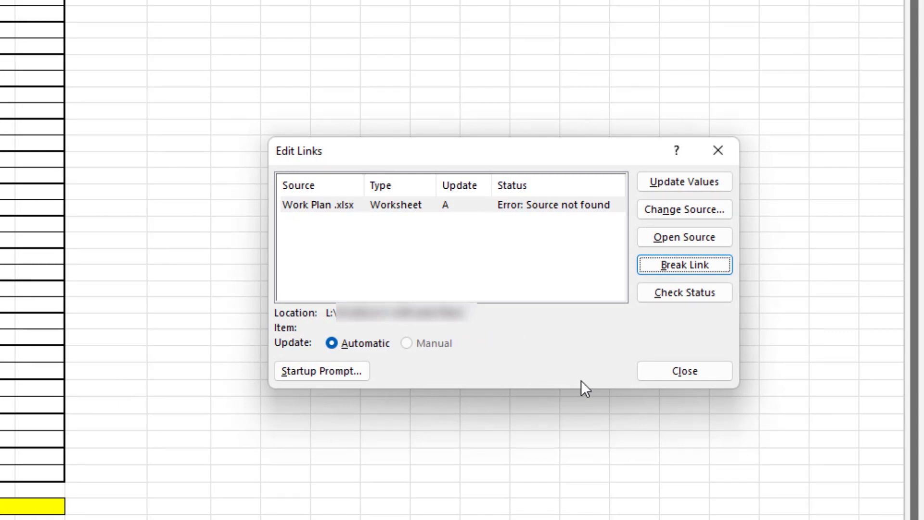
Close Edit Links, save the workbook with Ctrl+S, and close Excel
left_click(662, 377)
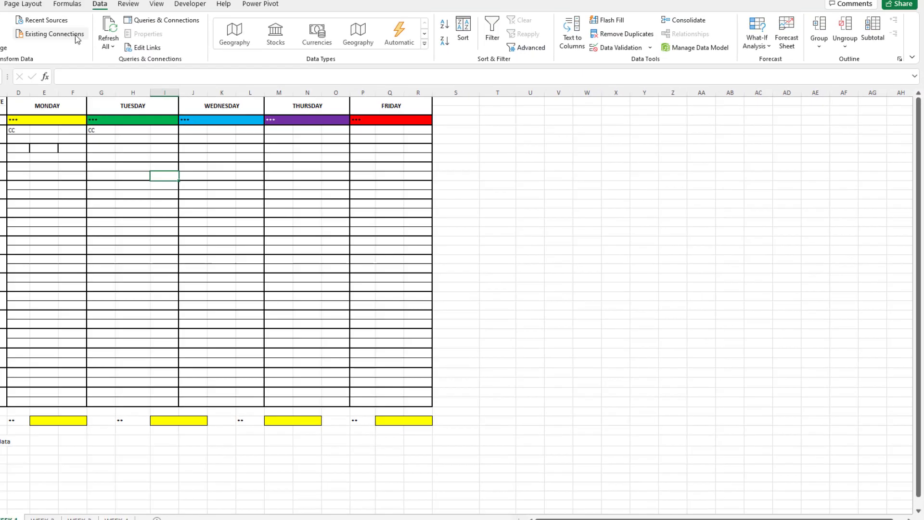
key("ctrl+s")
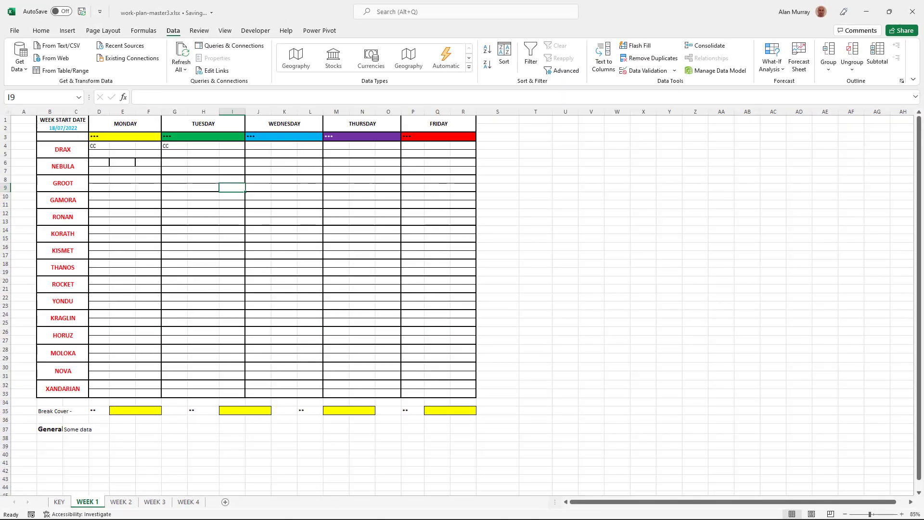
left_click(913, 12)
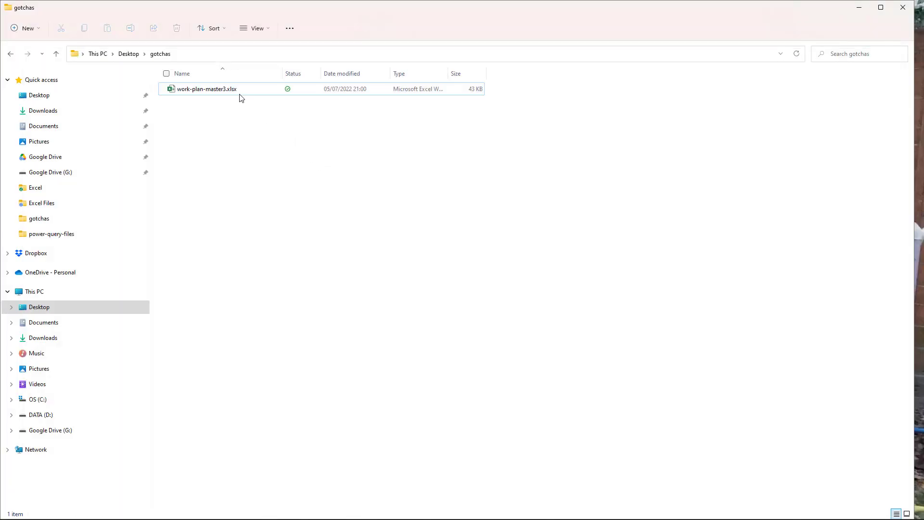
Reopen work-plan-master3.xlsx, enable content, and dismiss the recurring links warning
double_click(238, 94)
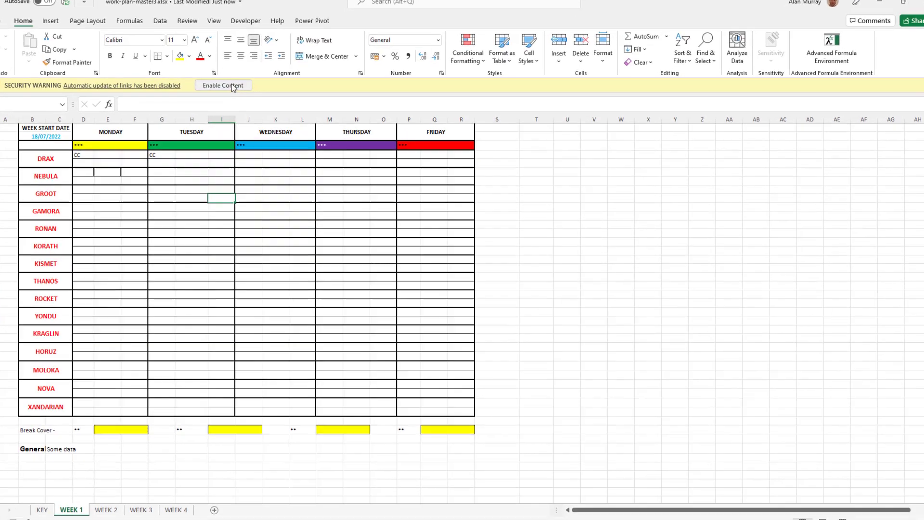
left_click(233, 86)
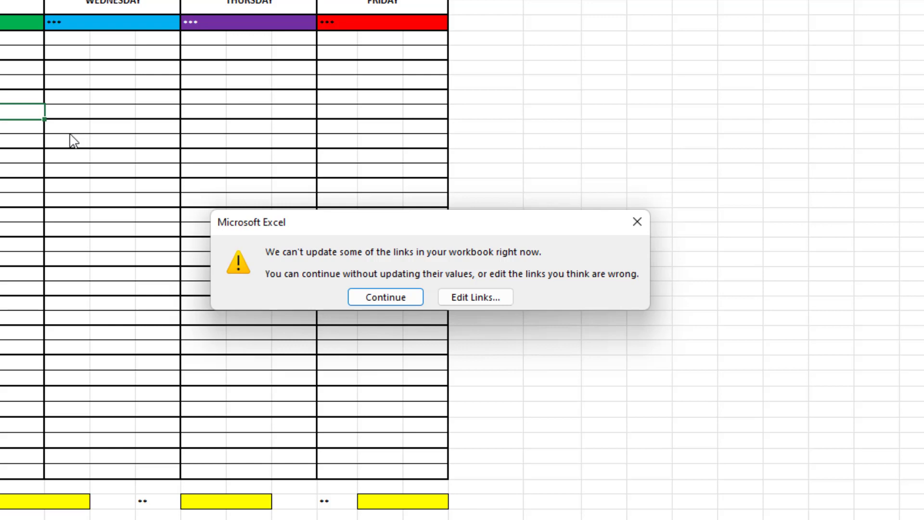
key("Return")
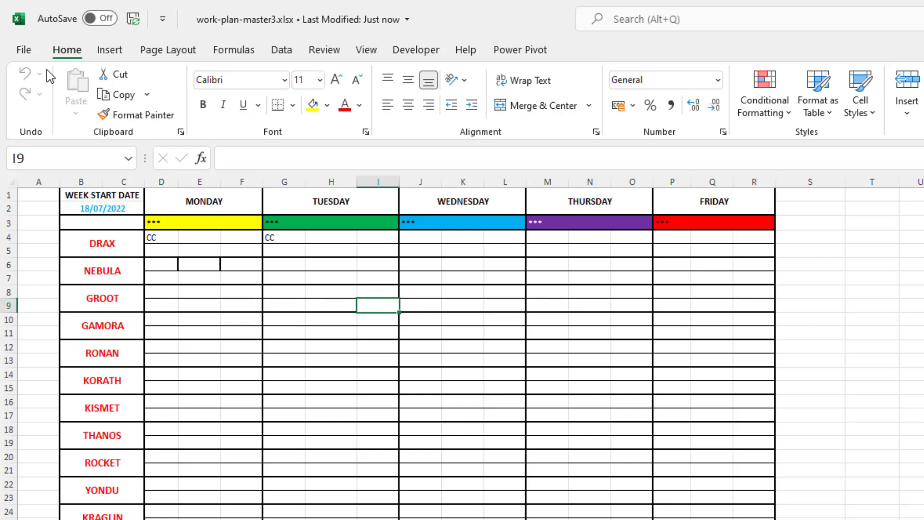
Show the File > Info page reporting links to other files
left_click(25, 50)
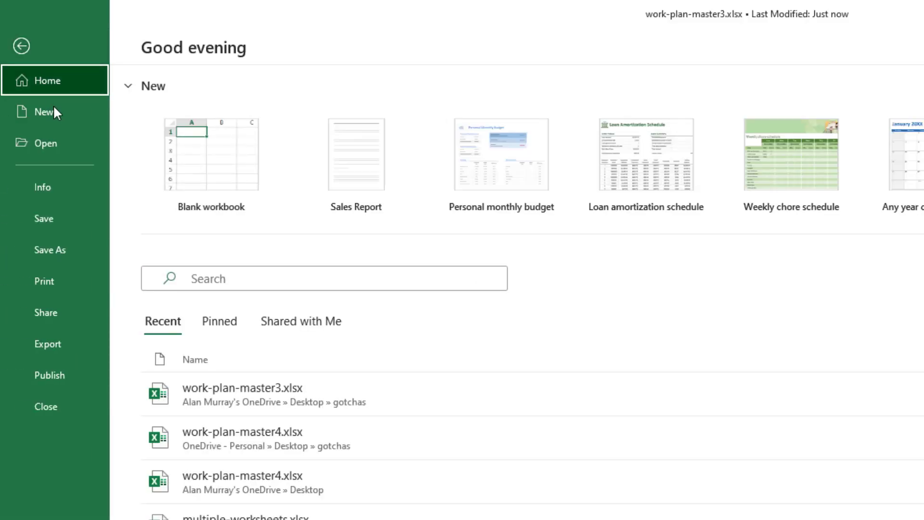
left_click(62, 173)
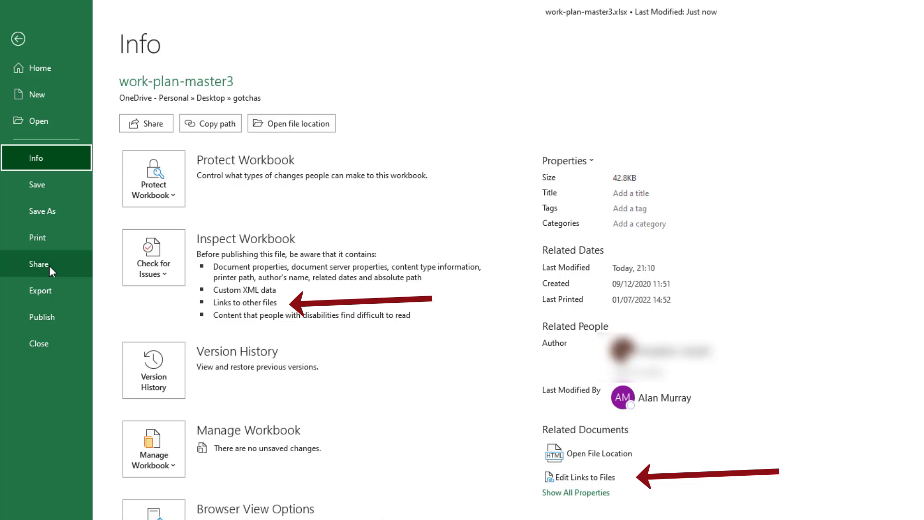
Run Check Compatibility and enlarge the report showing validation issues on KEY, WEEK 1, WEEK 2
left_click(158, 265)
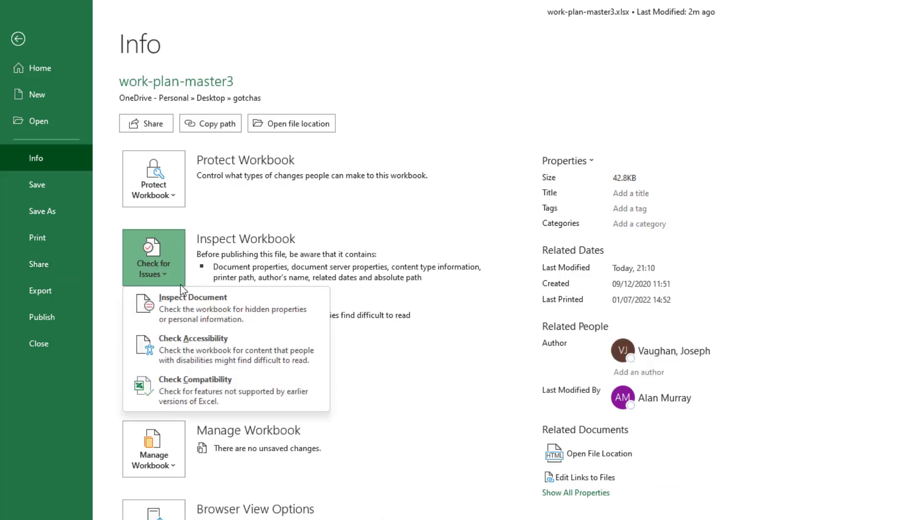
left_click(252, 402)
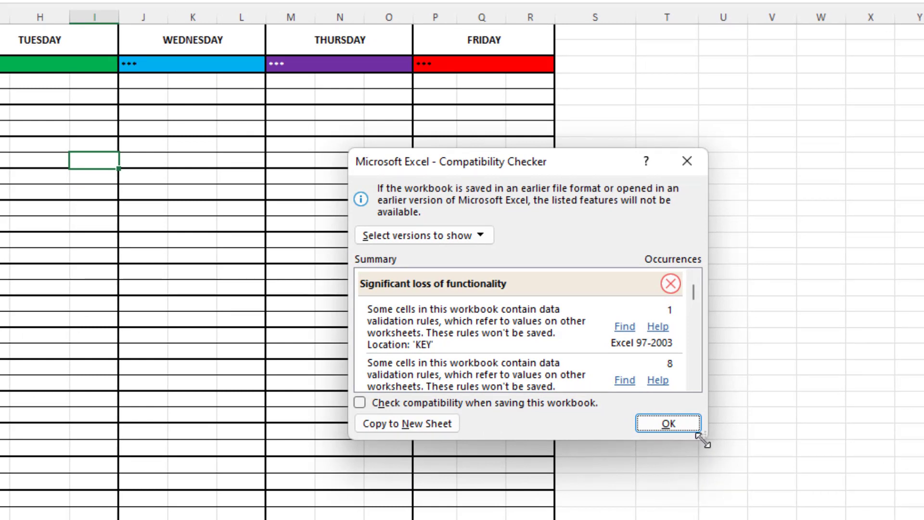
left_click_drag(703, 439, 744, 512)
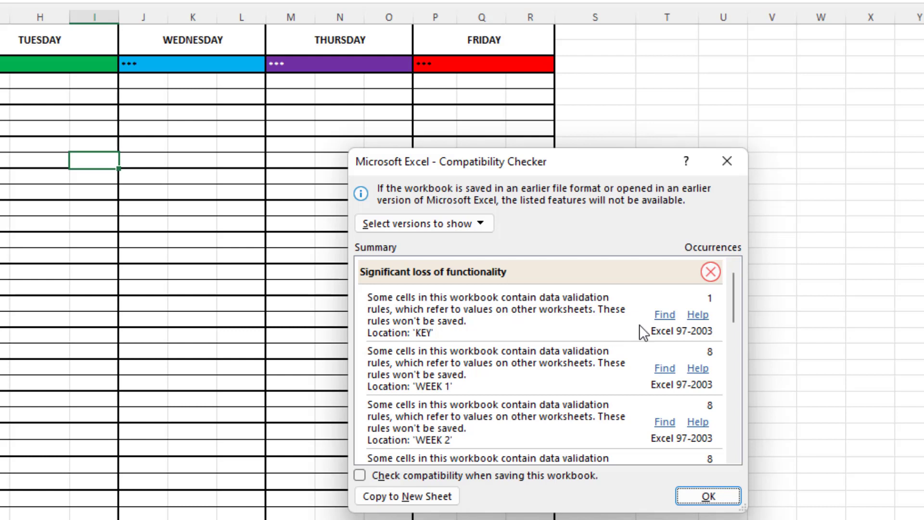
Close the Compatibility Checker and select all data-validation cells via Find & Select
left_click(698, 496)
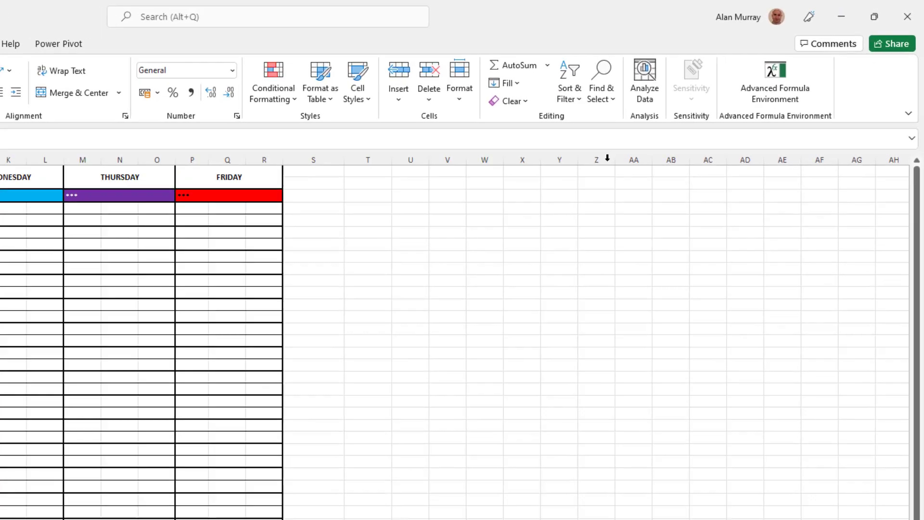
left_click(612, 99)
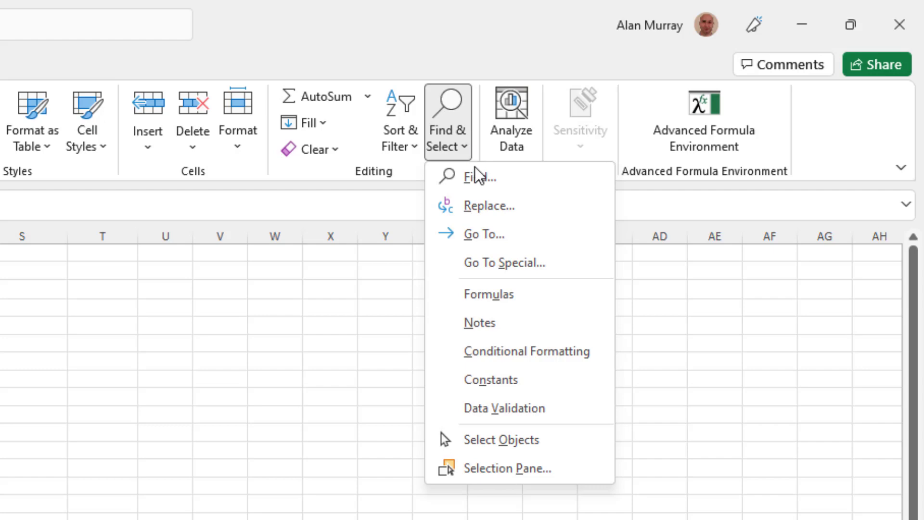
left_click(518, 406)
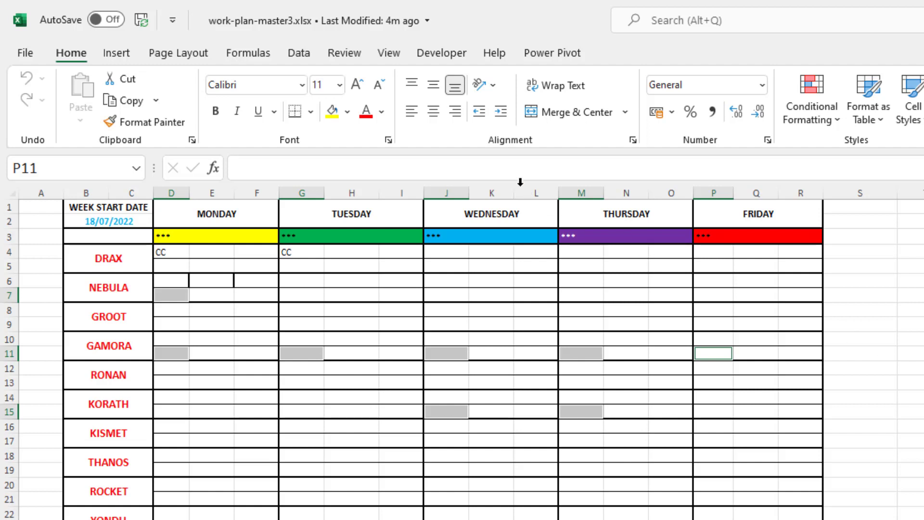
left_click(299, 54)
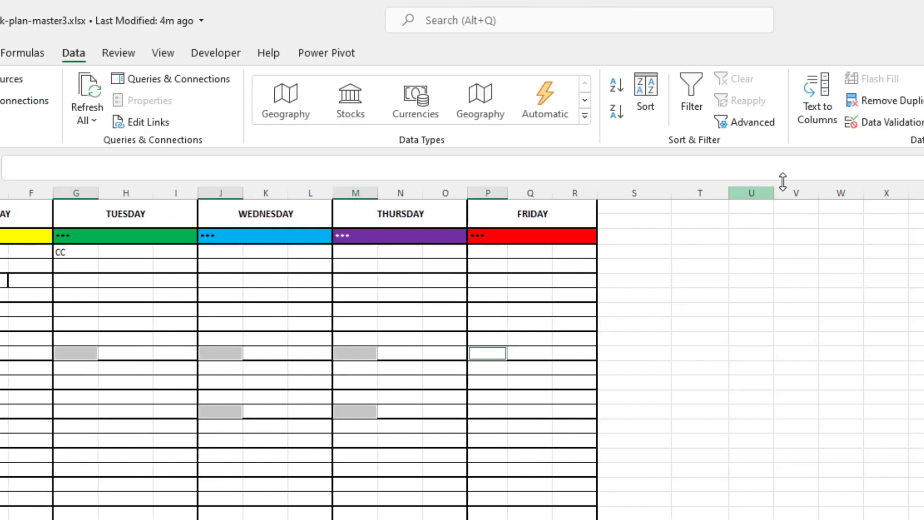
left_click(684, 122)
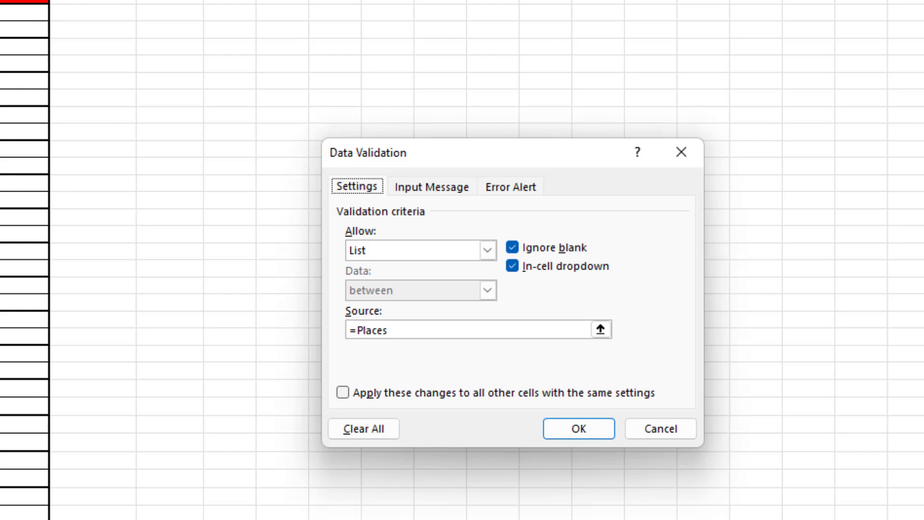
left_click_drag(417, 331, 304, 318)
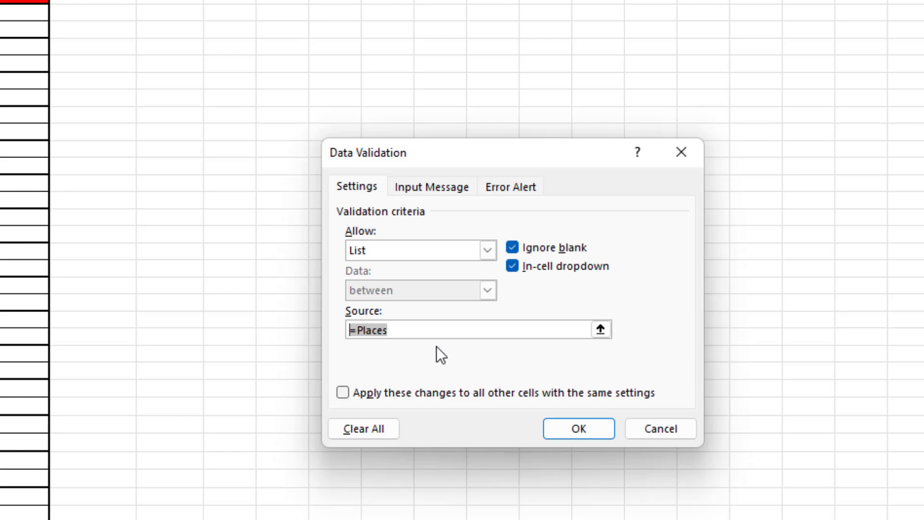
left_click(634, 424)
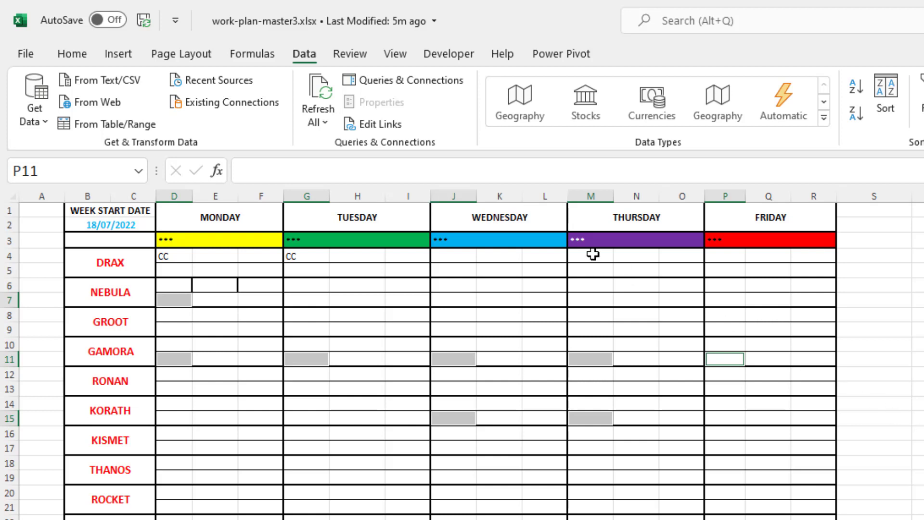
Delete the Jobs and Places names in the Formulas Name Manager
left_click(271, 60)
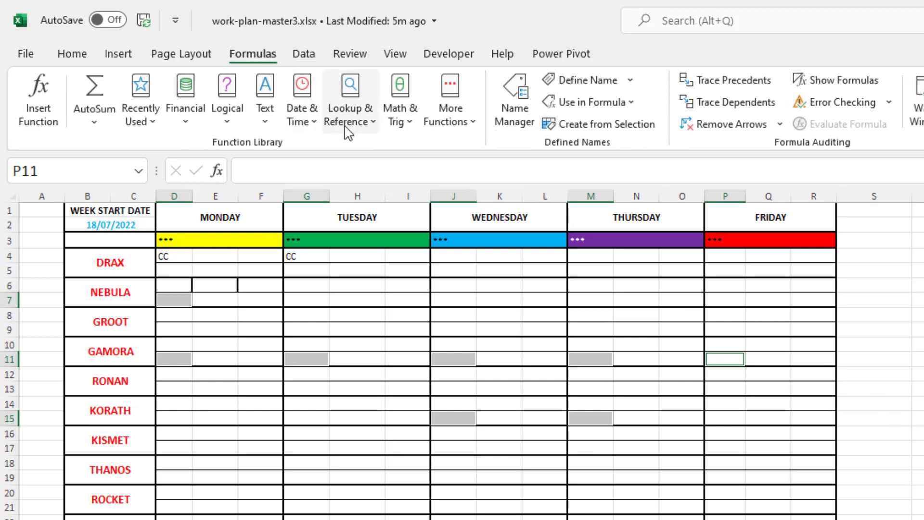
left_click(513, 116)
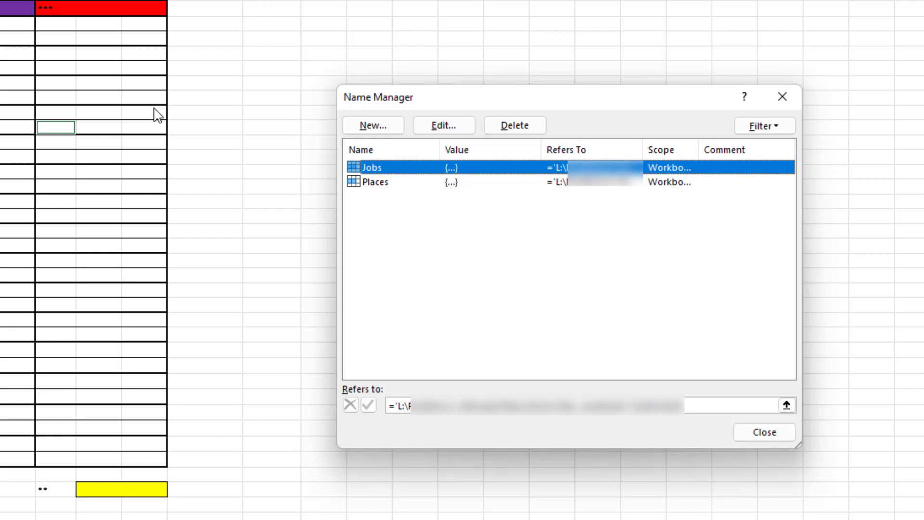
left_click(513, 126)
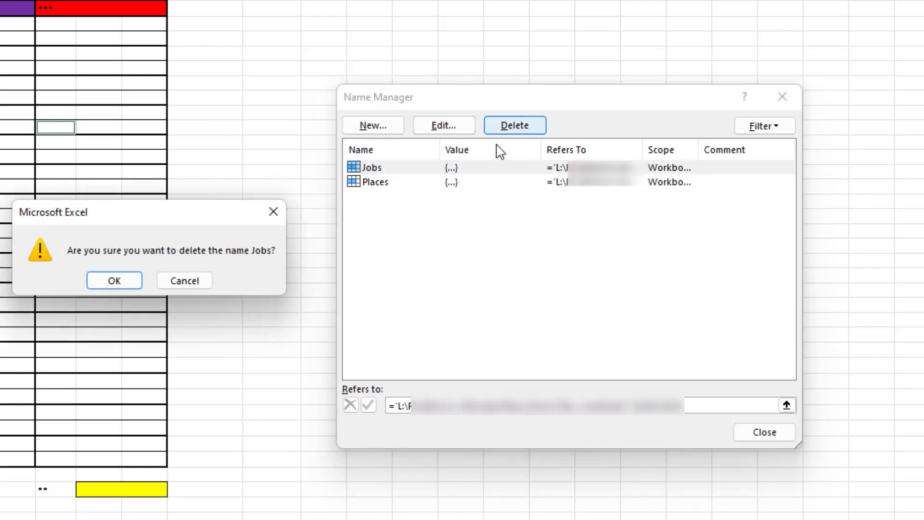
left_click(132, 287)
left_click(452, 169)
left_click(515, 127)
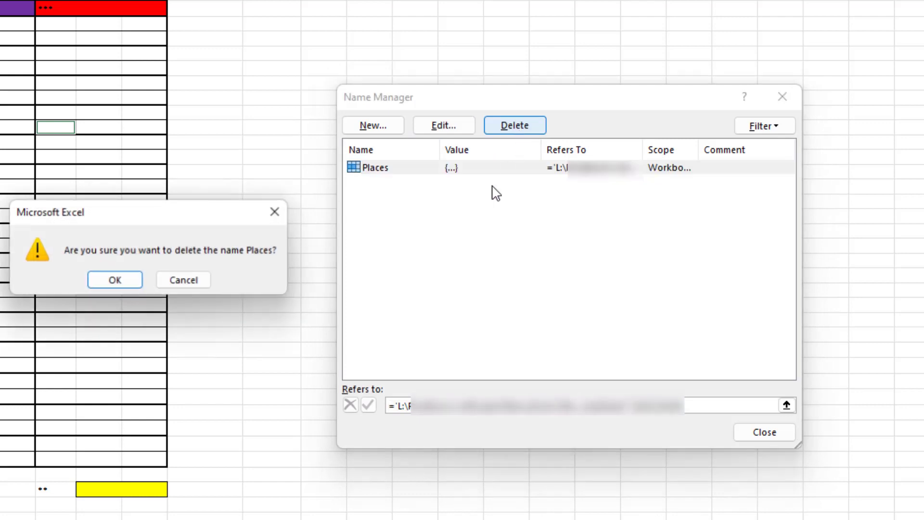
left_click(132, 287)
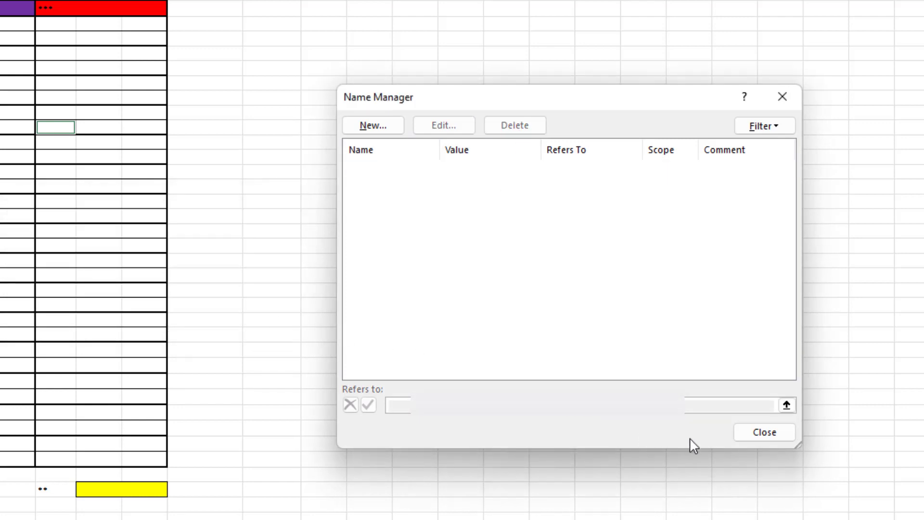
Close Name Manager, close the saved workbook, and reopen work-plan-master3.xlsx from its folder
left_click(749, 435)
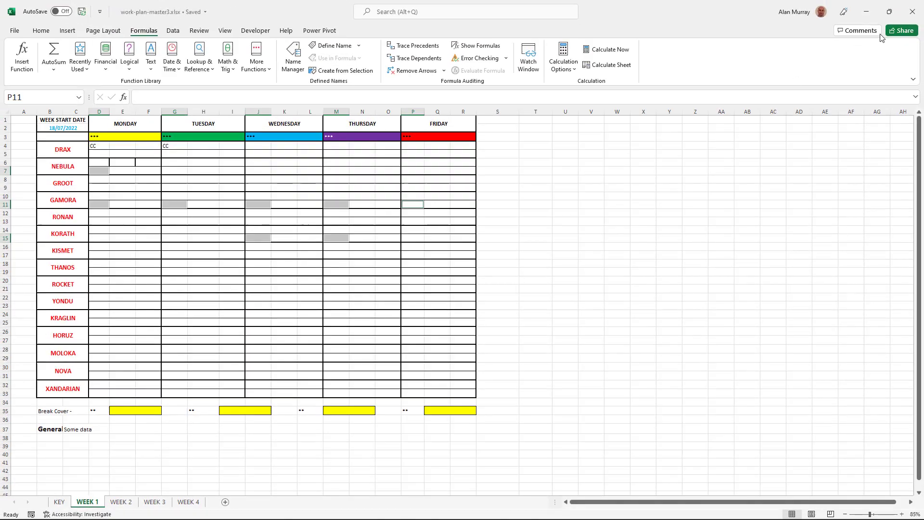
left_click(911, 13)
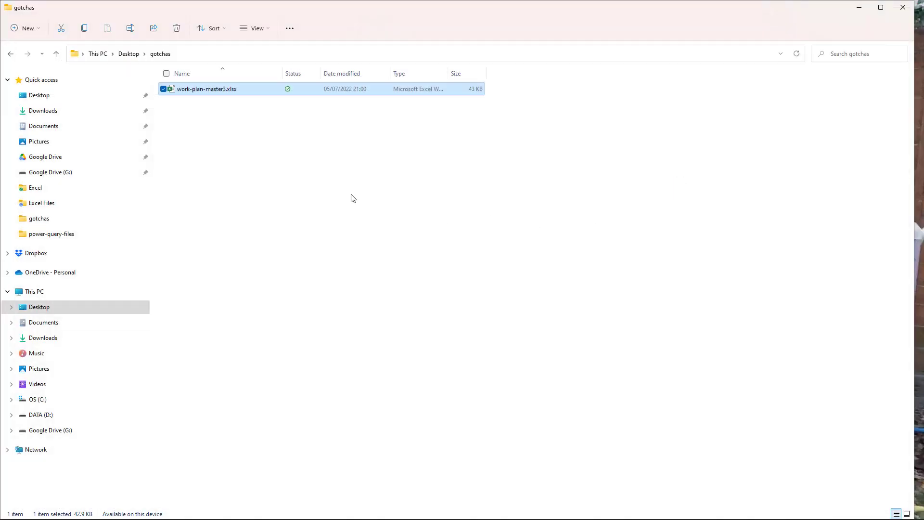
double_click(233, 90)
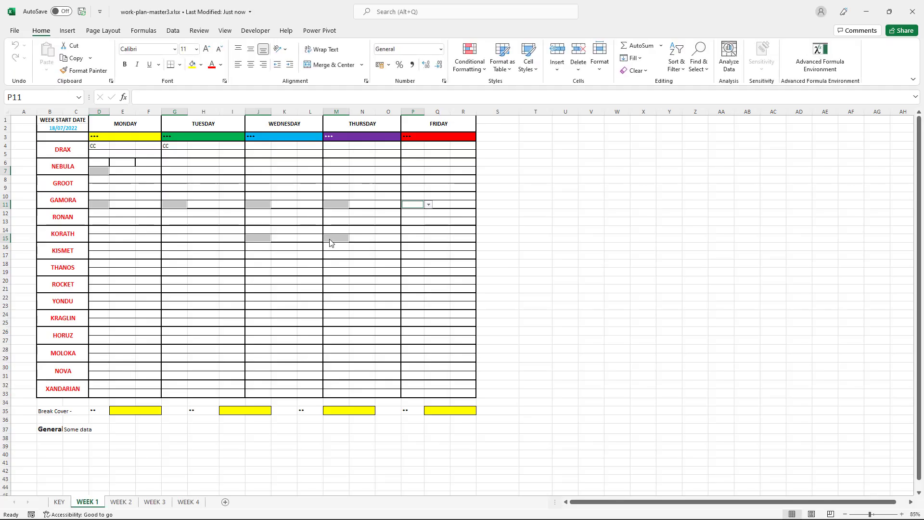
Select cell O17 on the WEEK 1 sheet, confirming no link warning appeared
left_click(378, 257)
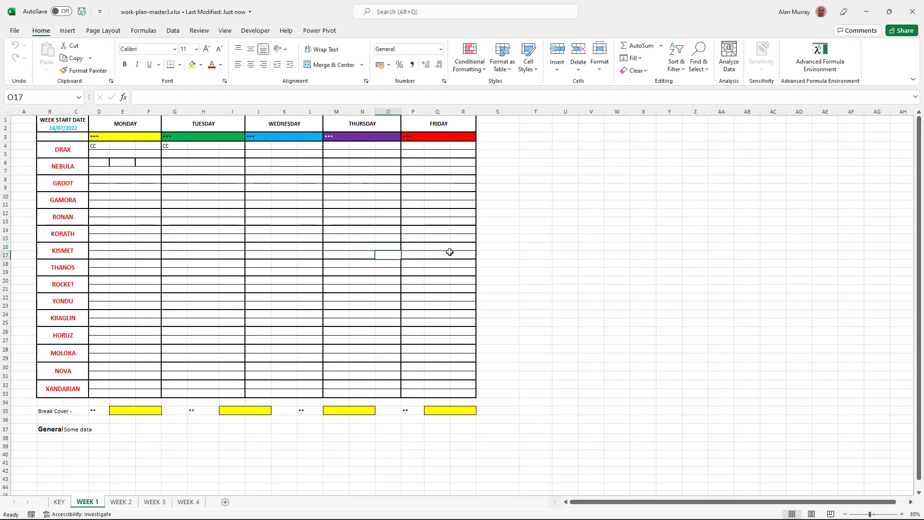